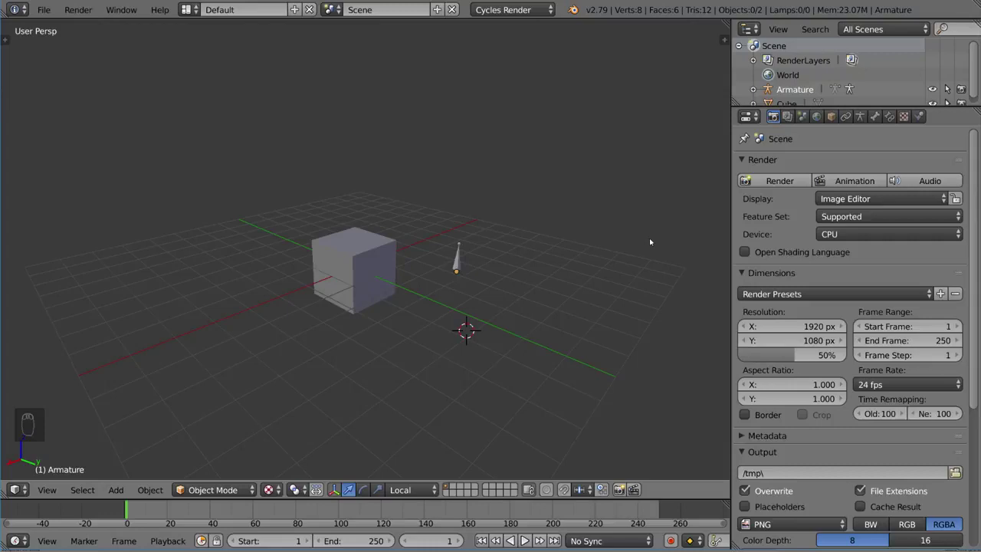
# Step: Select the armature, switch it to Pose Mode, and browse the bone constraint types
pyautogui.rightClick(461, 264)
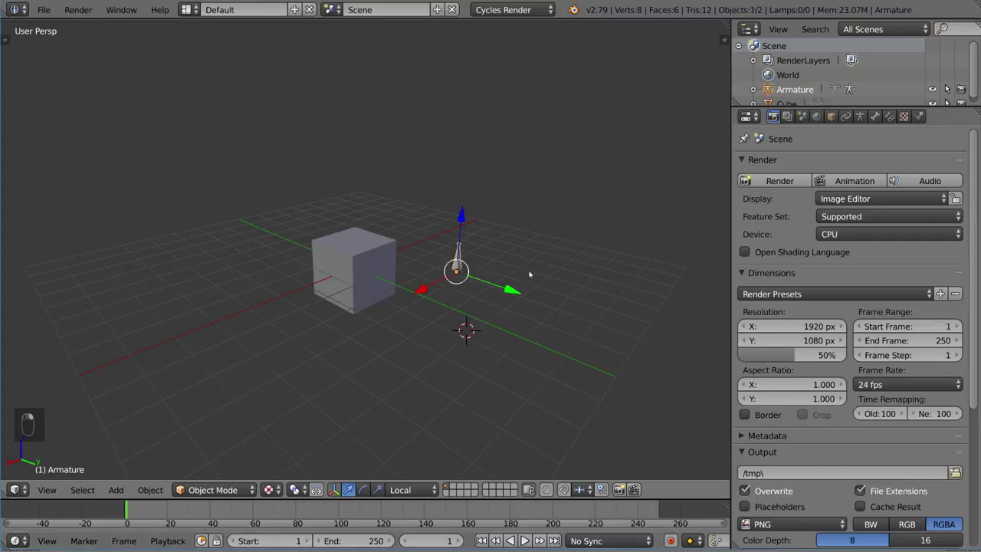
pyautogui.moveTo(460, 263); pyautogui.dragTo(527, 255, button='middle')
pyautogui.hotkey('ctrl', 'Tab')
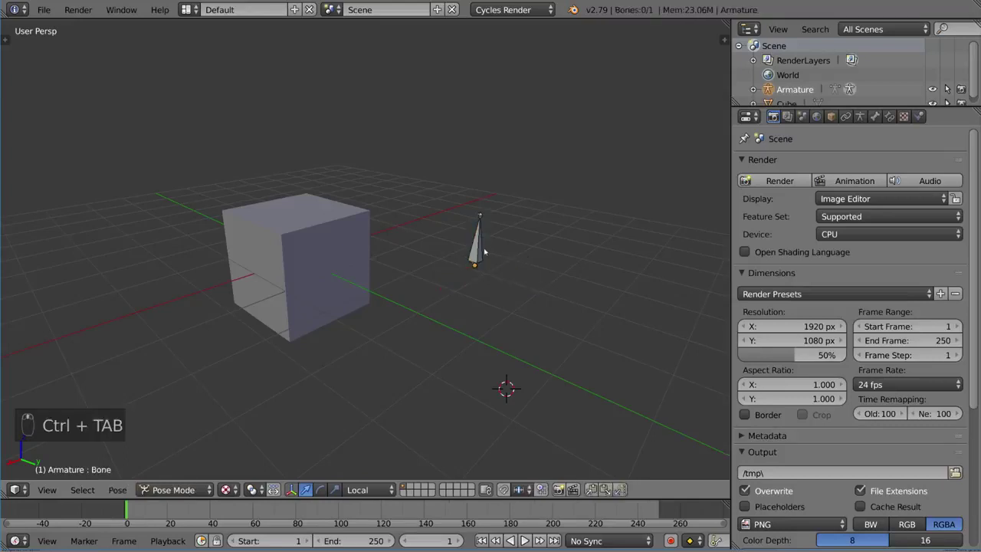
pyautogui.click(890, 117)
pyautogui.click(828, 166)
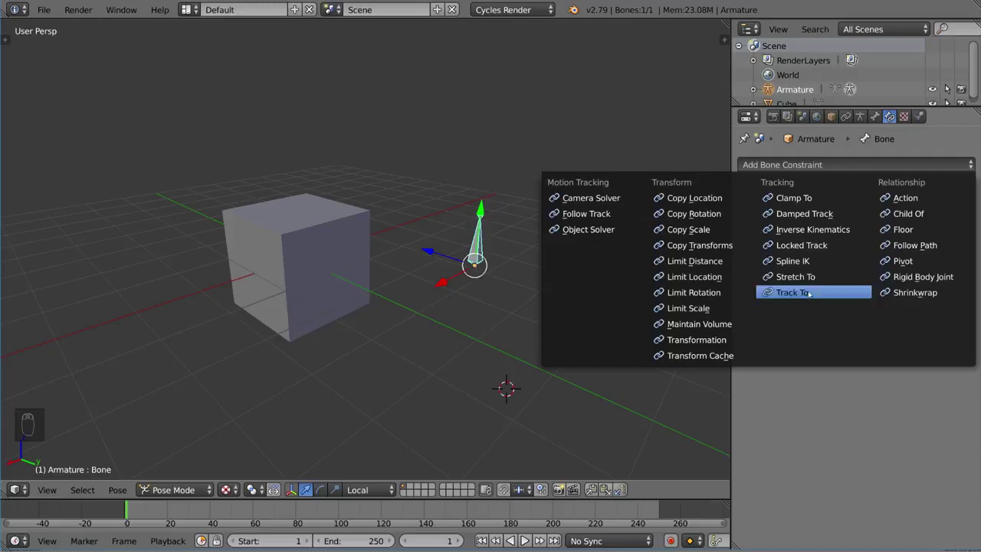
# Step: Add a Damped Track constraint targeting the Cube and test it by moving the cube
pyautogui.click(821, 217)
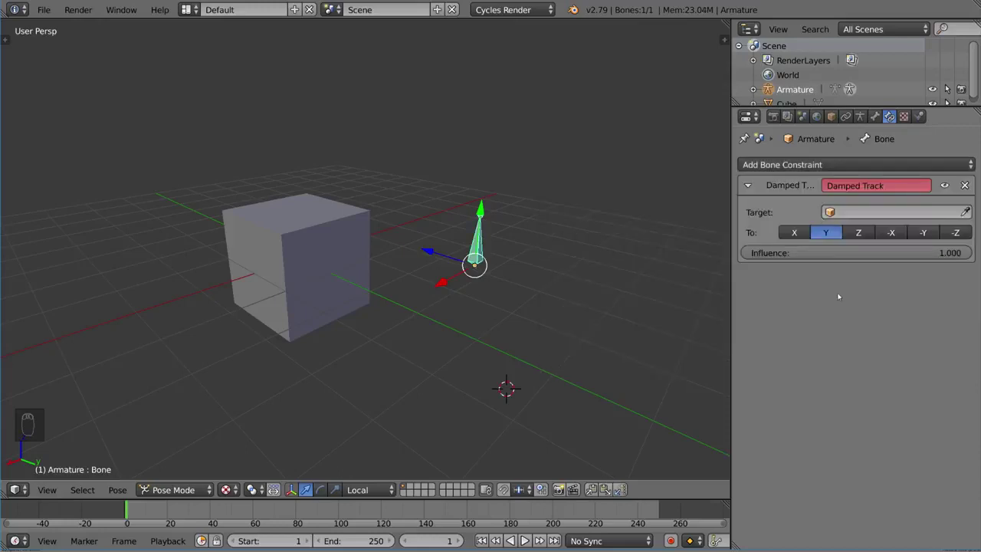
pyautogui.click(347, 246)
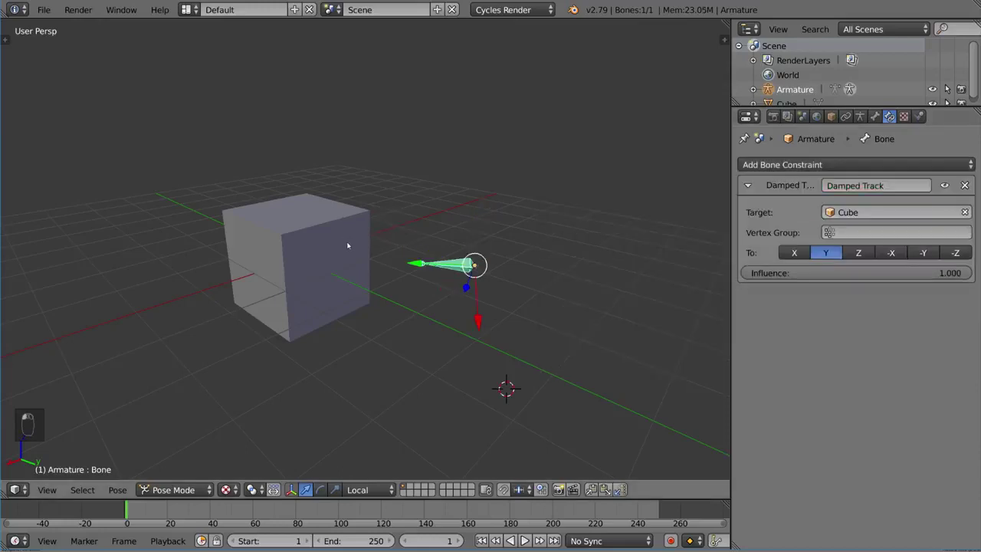
pyautogui.rightClick(299, 258)
pyautogui.press('g')
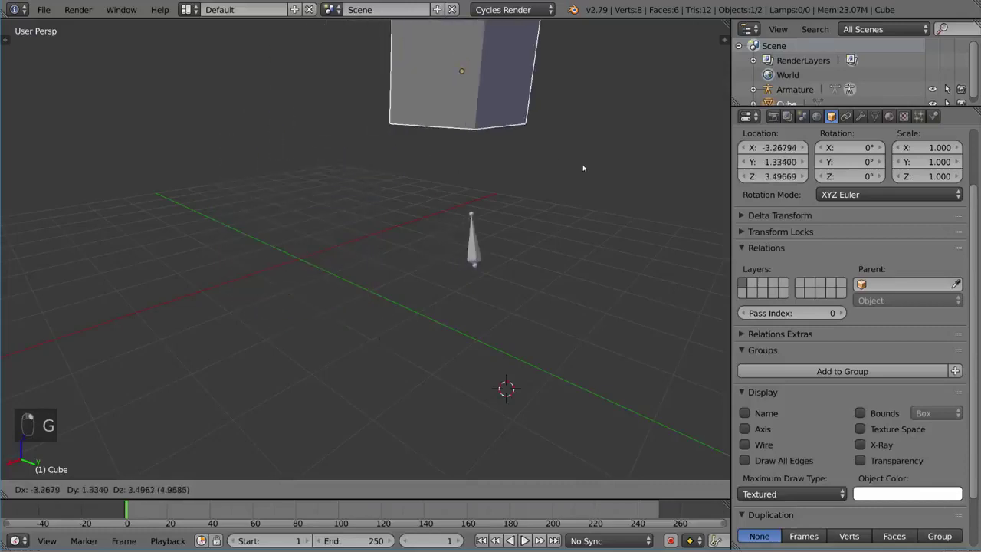
pyautogui.rightClick(394, 210)
pyautogui.moveTo(394, 210); pyautogui.dragTo(394, 313, button='middle')
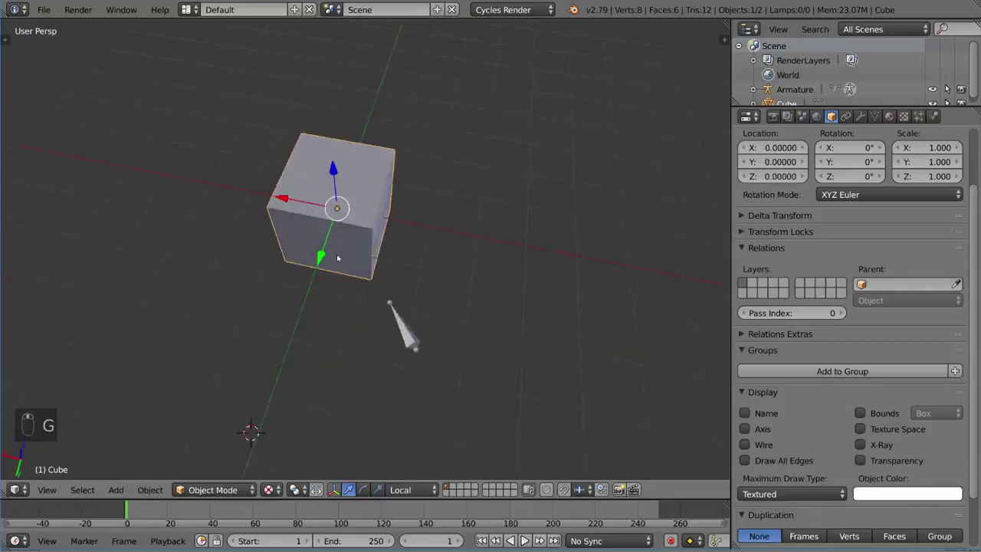
# Step: Move the cube around repeatedly to watch the bone follow, then reselect the bone
pyautogui.press('g')
pyautogui.rightClick(397, 241)
pyautogui.moveTo(396, 241)
pyautogui.mouseDown(button='middle')
pyautogui.moveTo(397, 269)
pyautogui.moveTo(537, 330)
pyautogui.mouseUp(button='middle')
pyautogui.press('g')
pyautogui.moveTo(598, 378); pyautogui.dragTo(490, 421)
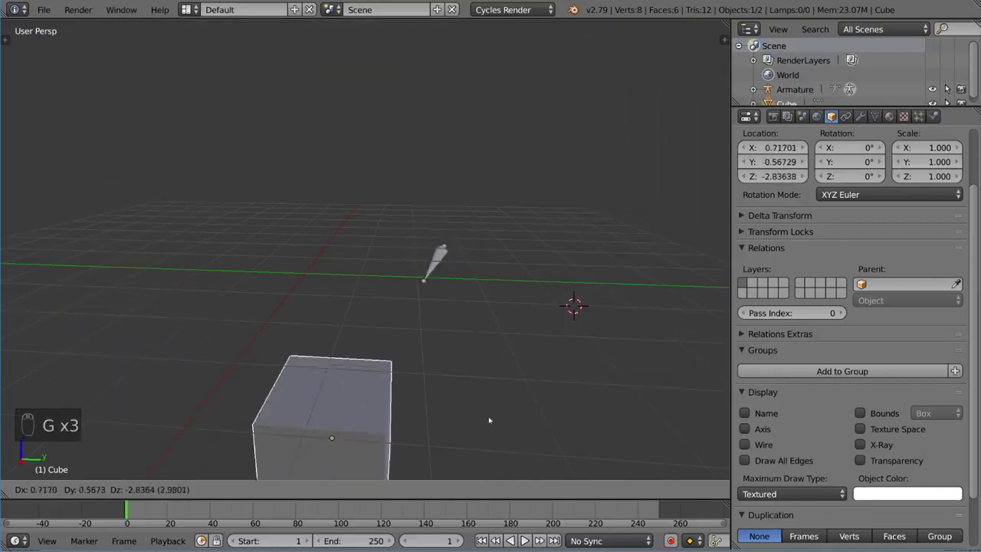
pyautogui.rightClick(490, 421)
pyautogui.moveTo(491, 421)
pyautogui.mouseDown(button='middle')
pyautogui.moveTo(477, 261)
pyautogui.moveTo(719, 242)
pyautogui.mouseUp(button='middle')
pyautogui.rightClick(477, 262)
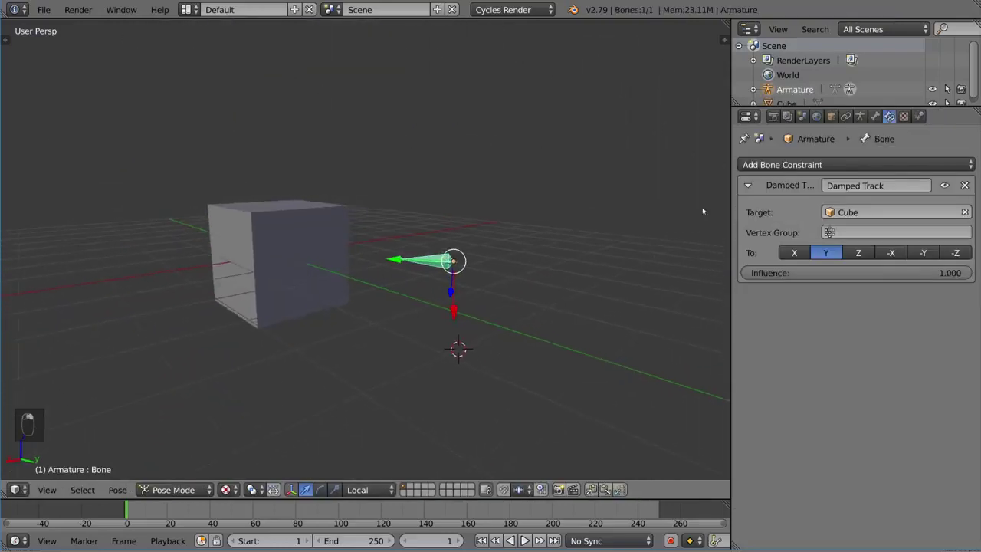
# Step: Open the Add Bone Constraint menu to choose another tracking constraint
pyautogui.click(851, 165)
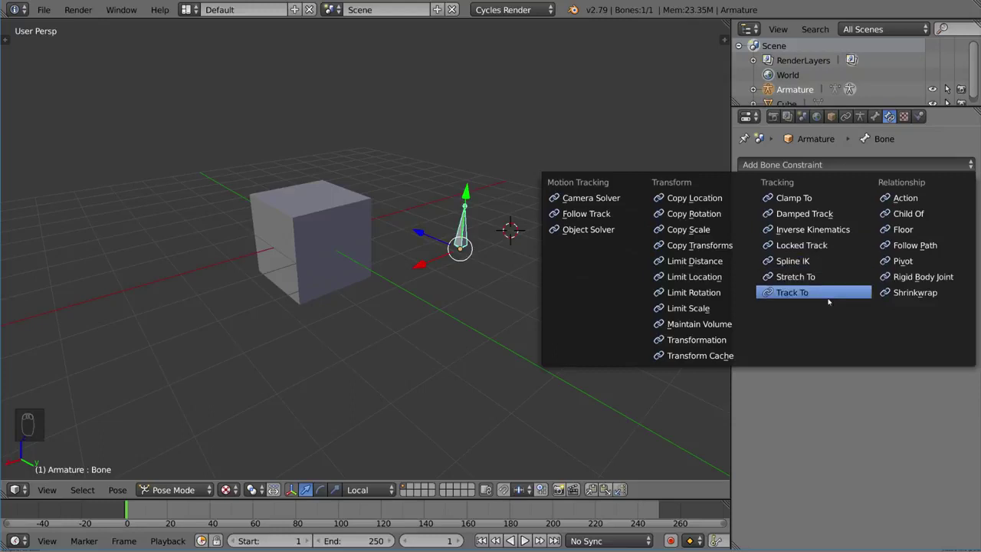
# Step: Add a Track To constraint targeting the Cube and test it by grabbing the cube
pyautogui.click(827, 293)
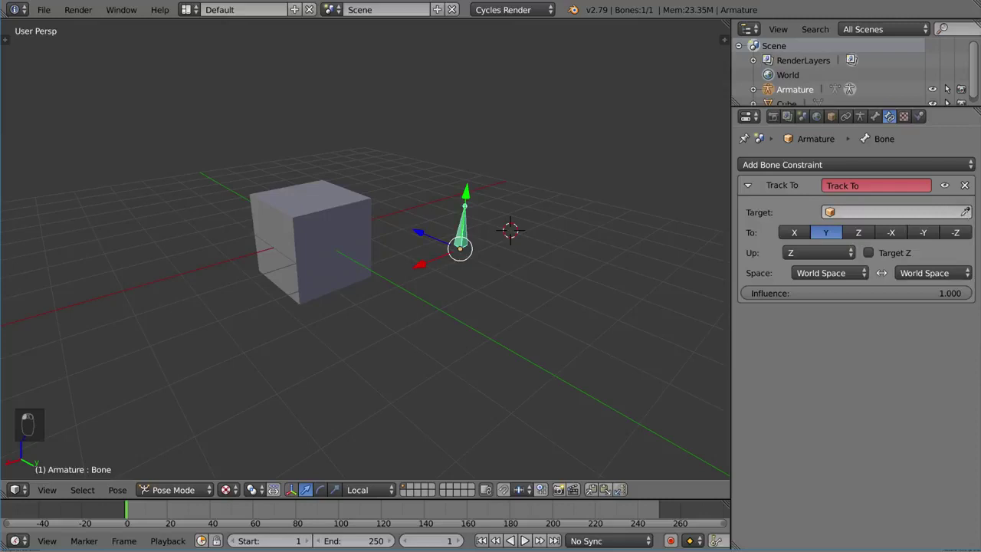
pyautogui.click(356, 210)
pyautogui.rightClick(314, 234)
pyautogui.moveTo(321, 238); pyautogui.dragTo(321, 268, button='middle')
pyautogui.press('g')
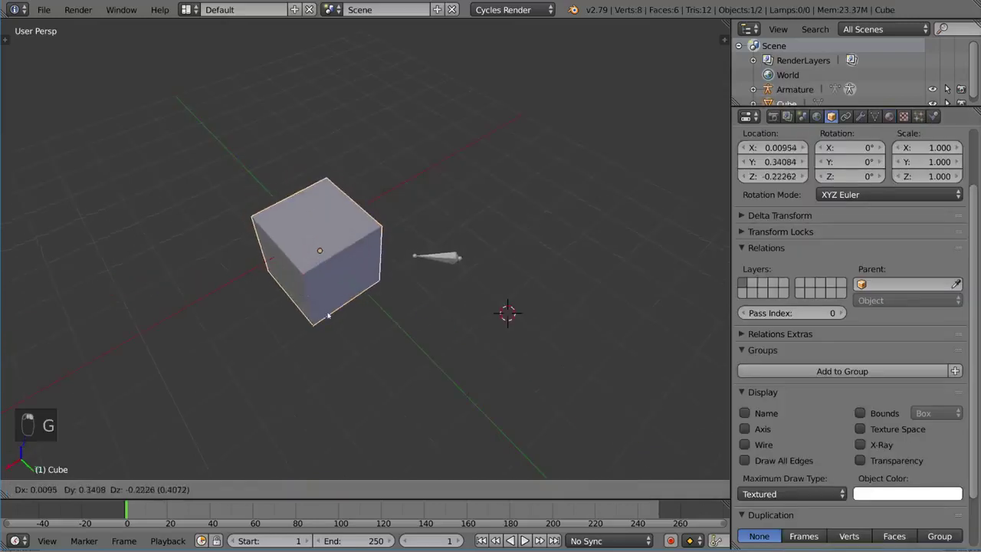
pyautogui.press('Escape')
pyautogui.hotkey('ctrl', 'z')
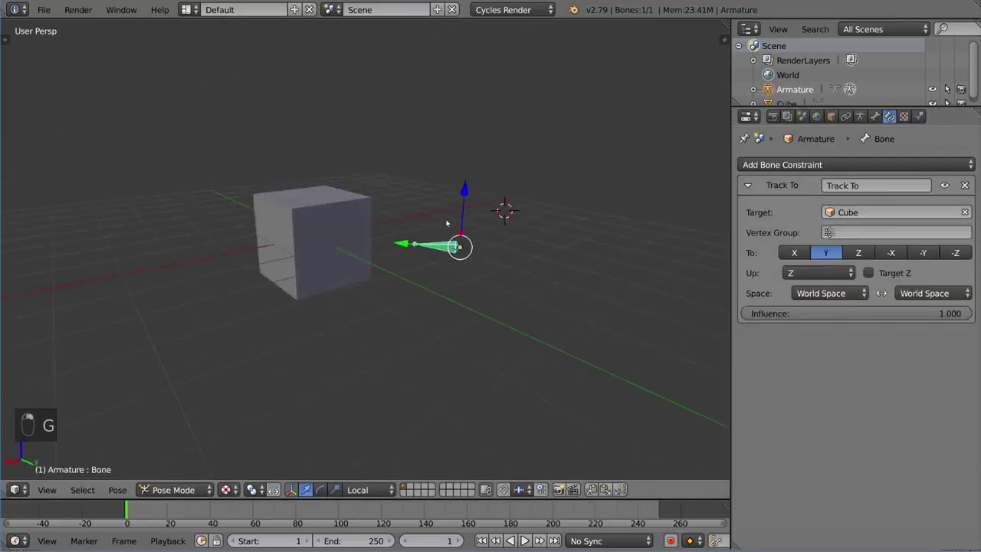
# Step: Set the Track To axis to X, rotating the bone to check the result
pyautogui.press('r')
pyautogui.click(567, 218)
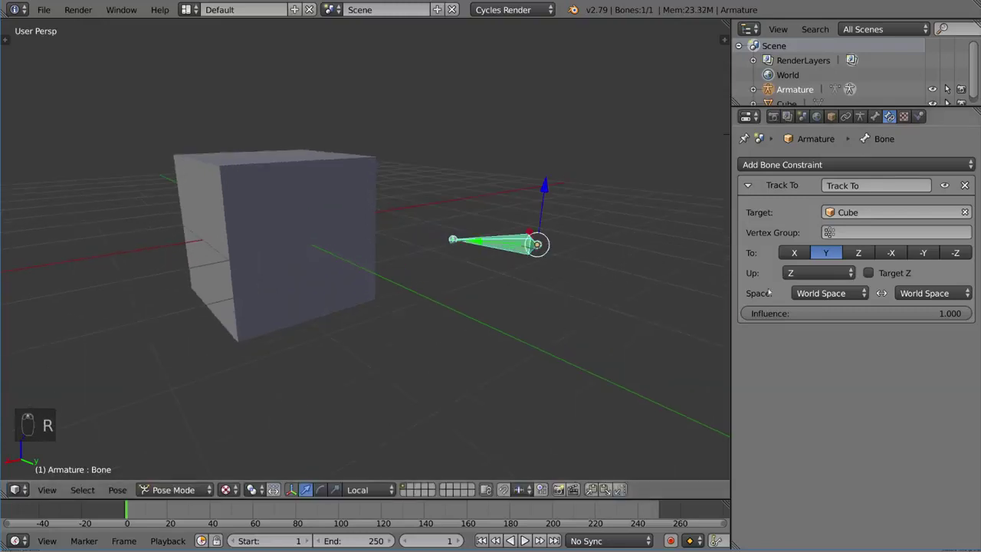
pyautogui.click(807, 256)
pyautogui.moveTo(659, 276); pyautogui.dragTo(575, 311, button='middle')
pyautogui.press('r')
pyautogui.press('r')
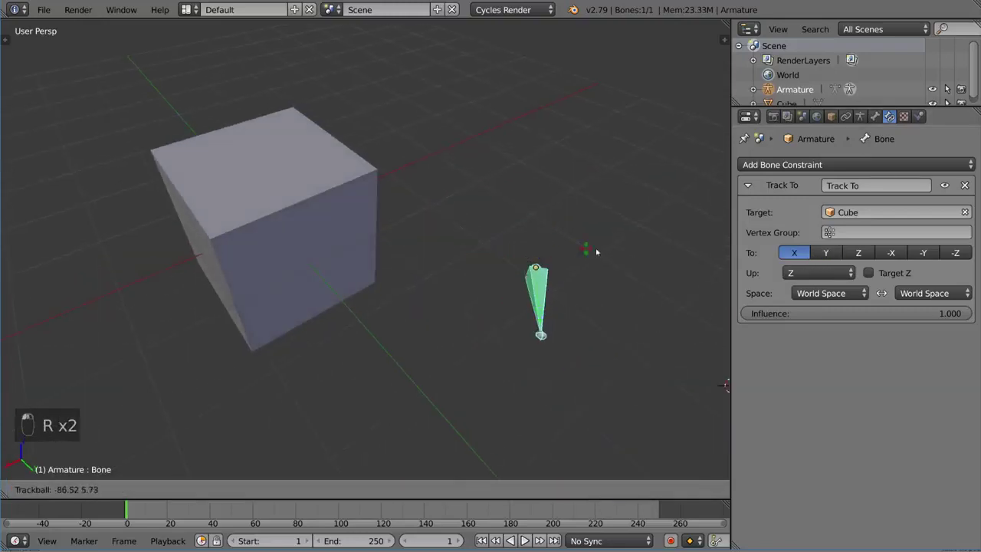
pyautogui.click(425, 239)
# Step: Move the cube to test X-axis tracking, then reselect the bone
pyautogui.rightClick(319, 299)
pyautogui.press('g')
pyautogui.rightClick(548, 138)
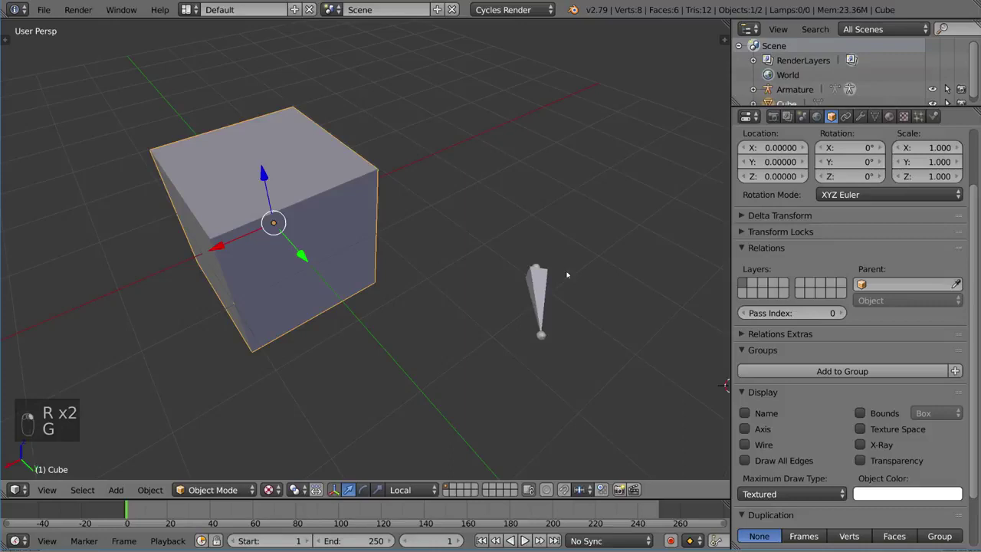
pyautogui.rightClick(555, 264)
# Step: Set both the Track To target space and owner space to Local Space
pyautogui.click(831, 293)
pyautogui.click(824, 258)
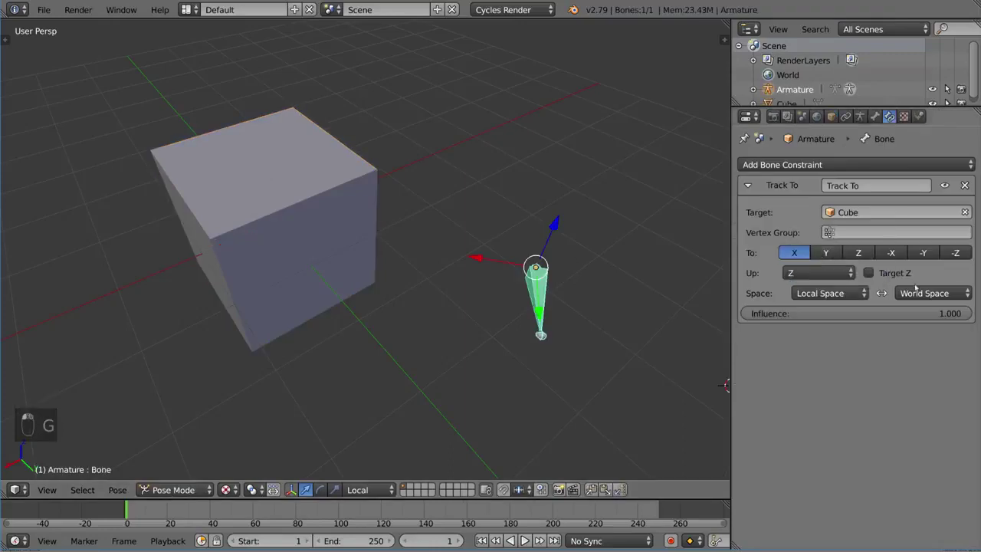
pyautogui.click(930, 293)
pyautogui.click(893, 229)
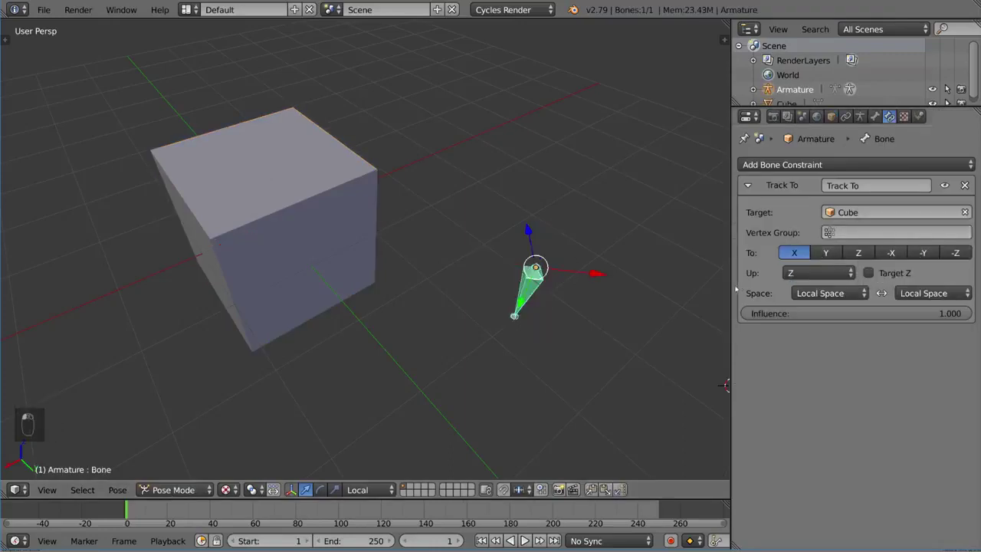
# Step: Test the local spaces by moving the cube, then change the Track To up axis
pyautogui.rightClick(317, 234)
pyautogui.press('g')
pyautogui.rightClick(408, 97)
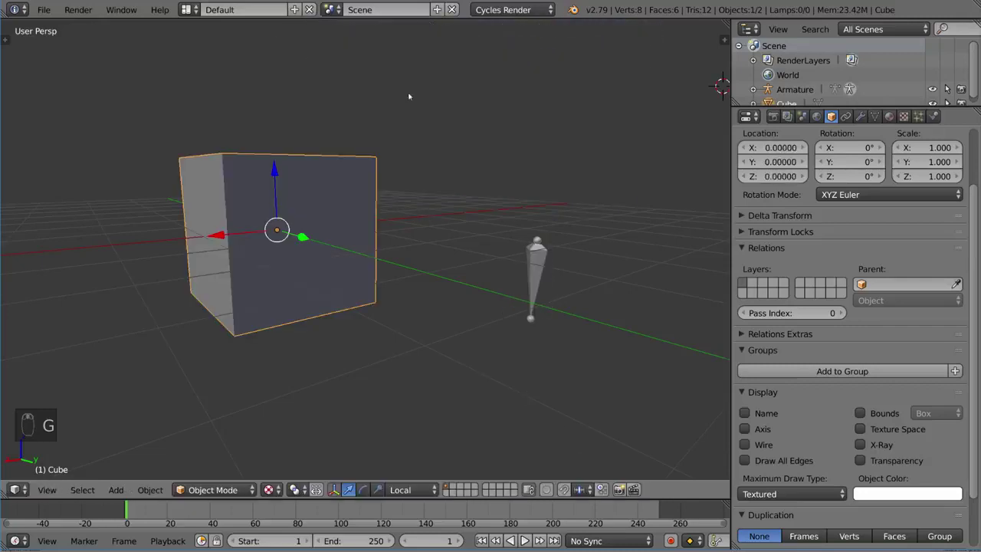
pyautogui.rightClick(537, 261)
pyautogui.click(820, 272)
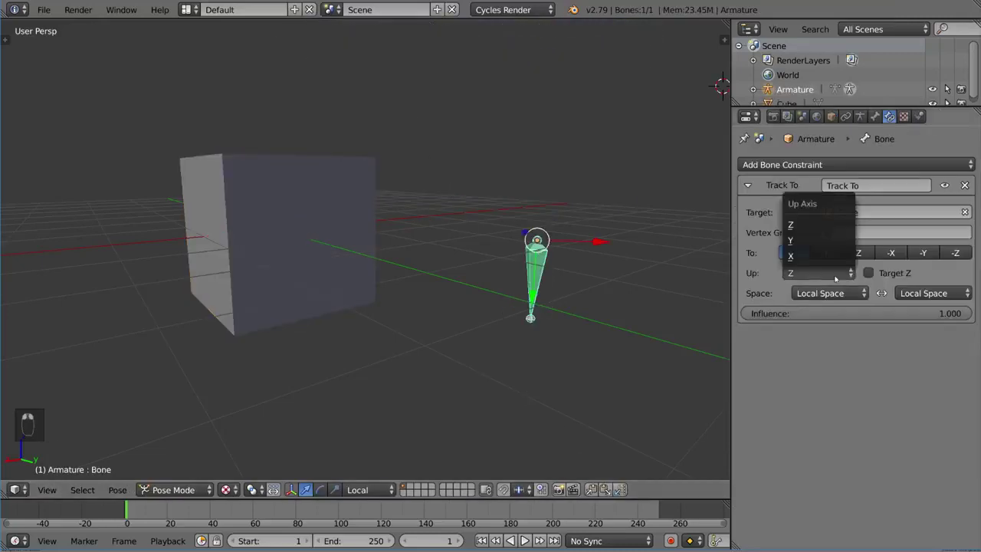
pyautogui.click(810, 241)
# Step: Test the new up axis by moving the cube, then switch the To axis to Y
pyautogui.rightClick(357, 248)
pyautogui.press('g')
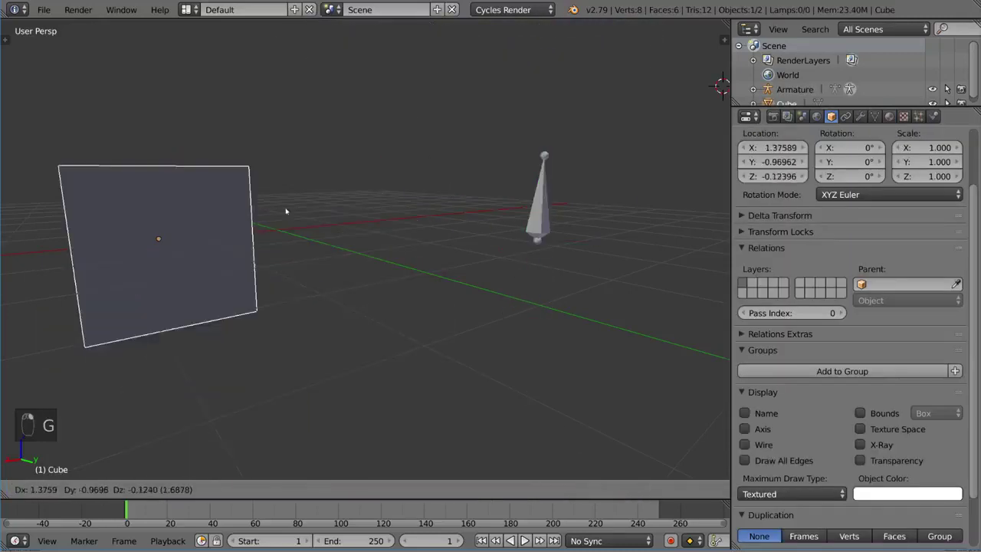
pyautogui.press('Escape')
pyautogui.hotkey('ctrl', 'z')
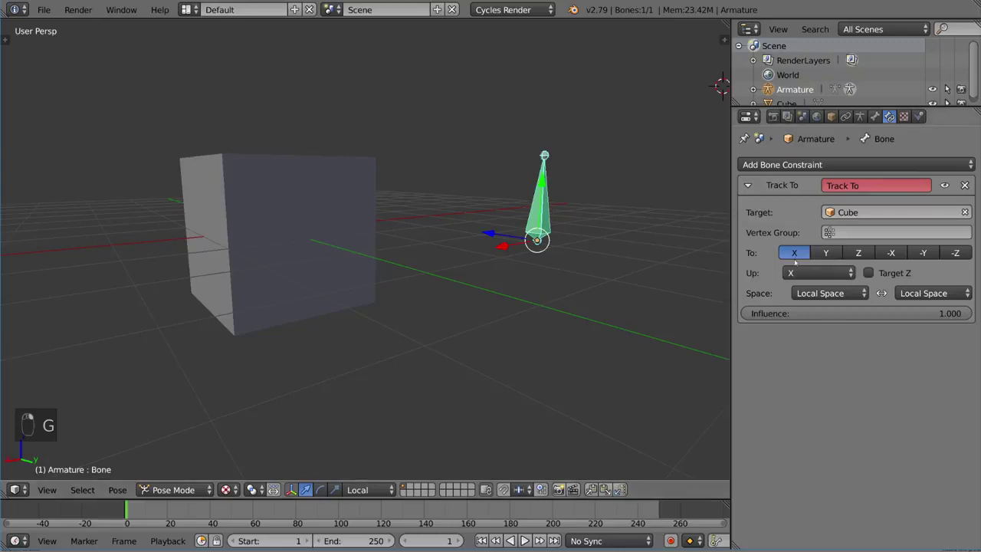
pyautogui.click(825, 253)
# Step: Move the cube to a new spot to test Y tracking, then reselect the bone
pyautogui.rightClick(319, 274)
pyautogui.press('g')
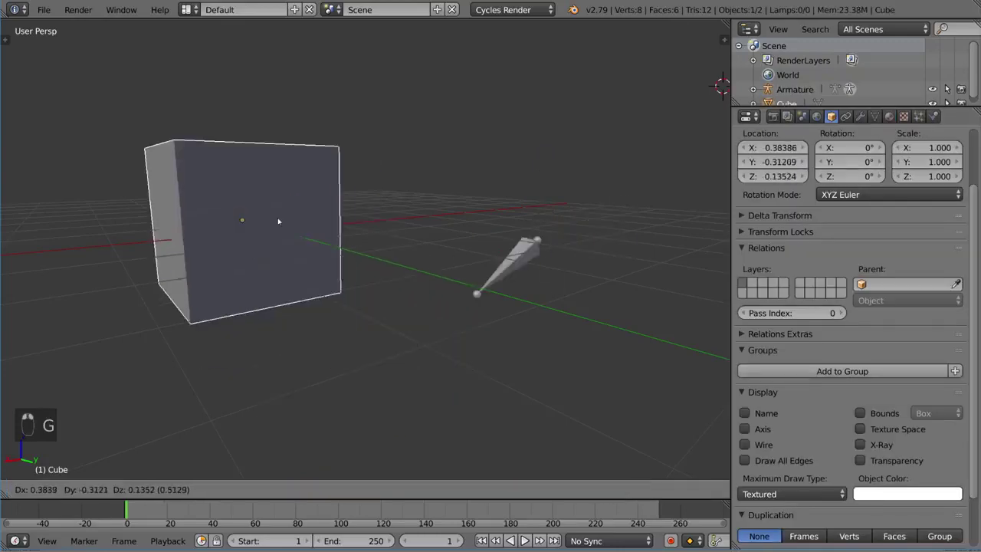
pyautogui.rightClick(537, 179)
pyautogui.moveTo(537, 179); pyautogui.dragTo(554, 256, button='middle')
pyautogui.press('g')
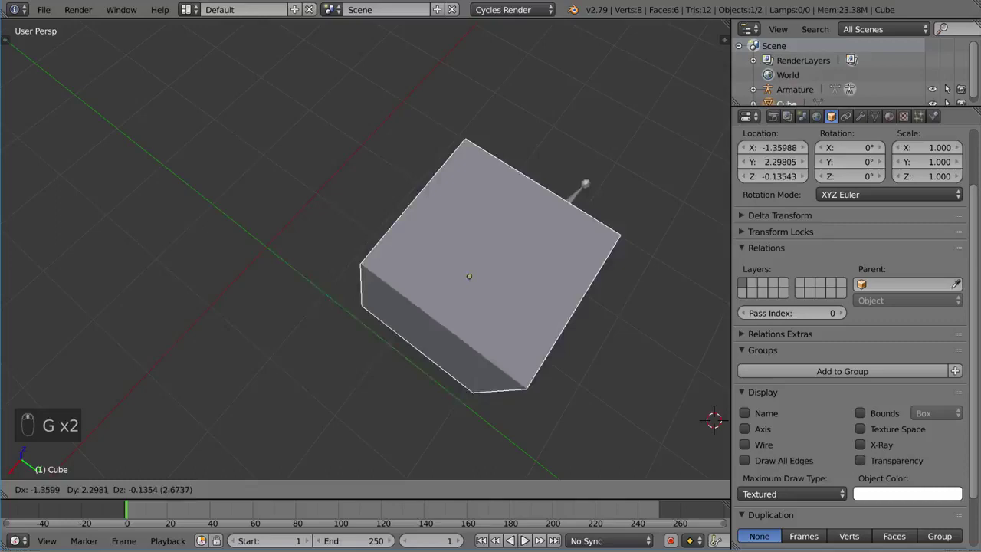
pyautogui.click(530, 259)
pyautogui.rightClick(567, 245)
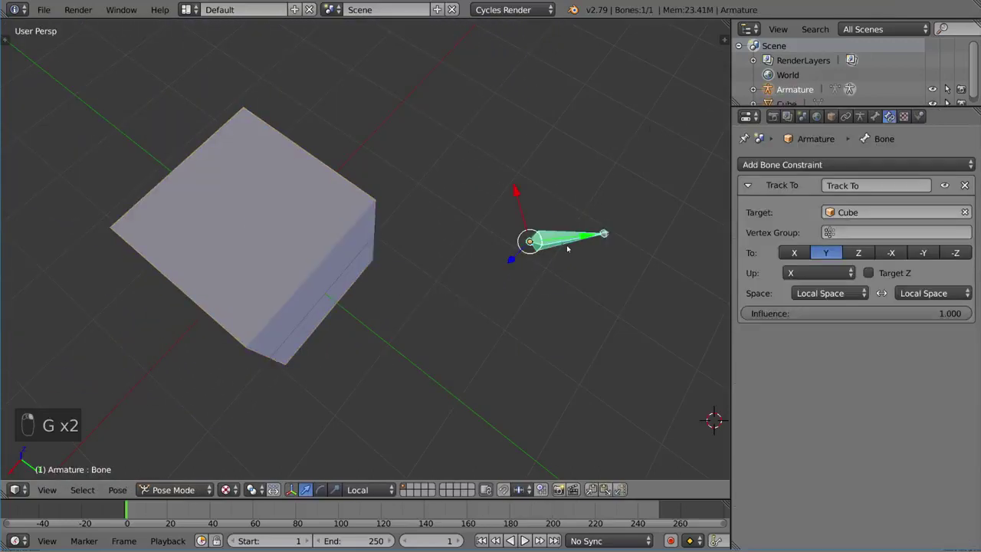
pyautogui.moveTo(588, 305)
pyautogui.mouseDown(button='middle')
pyautogui.moveTo(598, 248)
pyautogui.moveTo(576, 256)
pyautogui.moveTo(590, 276)
pyautogui.mouseUp(button='middle')
# Step: Replace the Track To constraint with a Stretch To constraint targeting the Cube
pyautogui.click(964, 185)
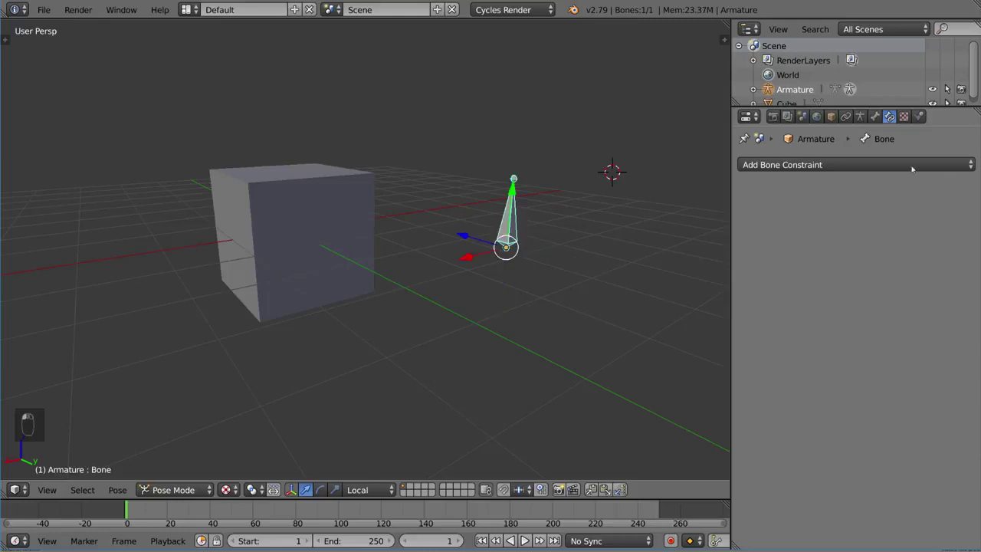
pyautogui.click(886, 165)
pyautogui.click(828, 279)
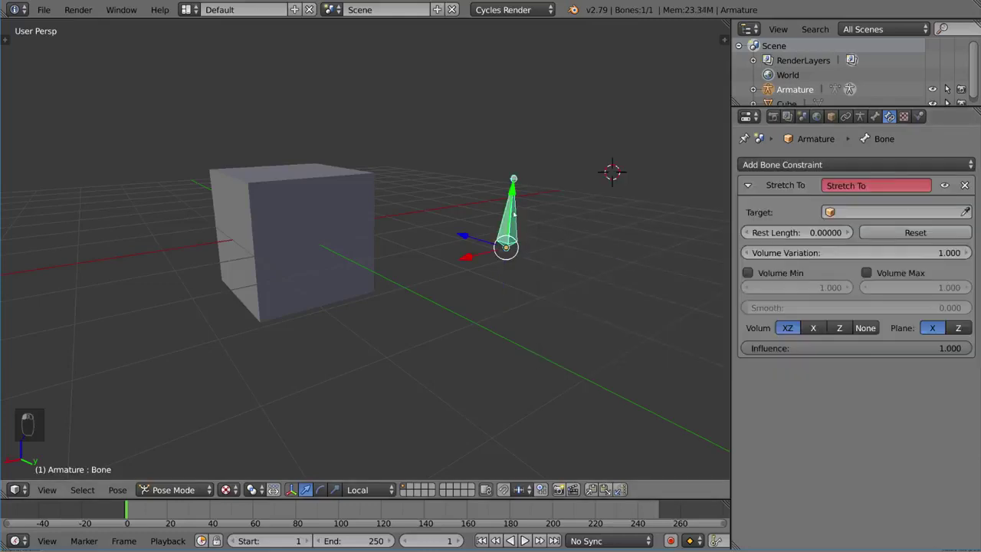
pyautogui.click(361, 188)
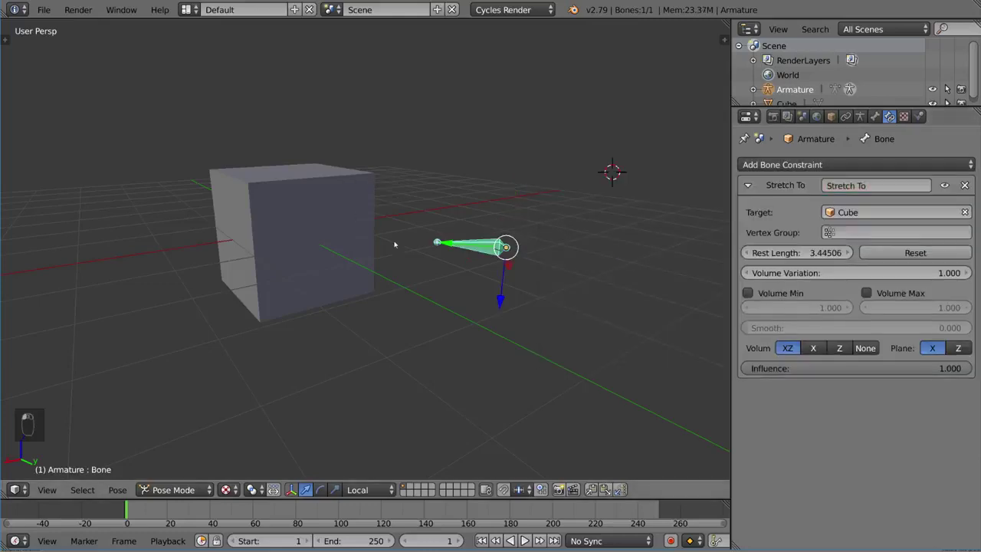
# Step: Grab the cube several times and cancel, orbiting to watch the bone stretch toward it
pyautogui.rightClick(320, 217)
pyautogui.press('g')
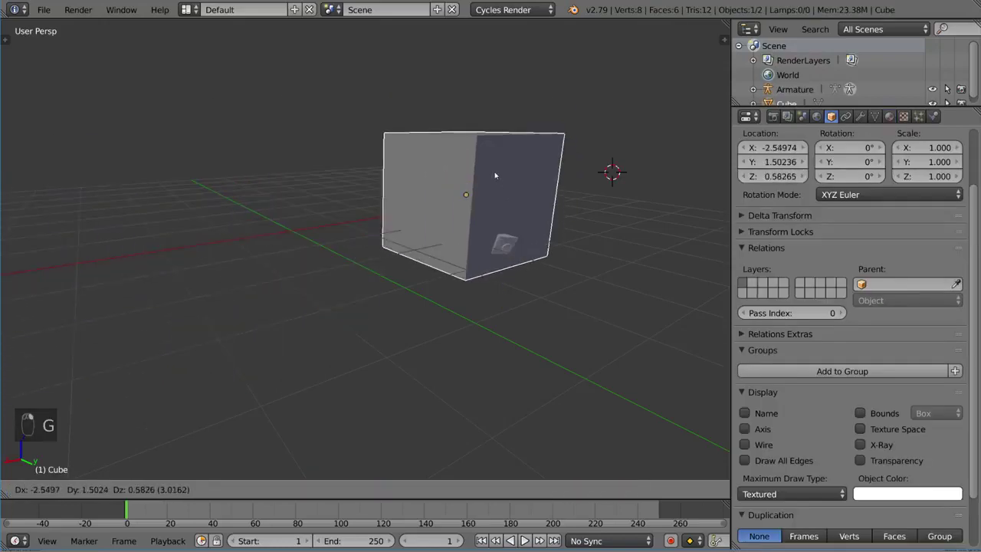
pyautogui.rightClick(153, 225)
pyautogui.moveTo(154, 225); pyautogui.dragTo(449, 220, button='middle')
pyautogui.press('g')
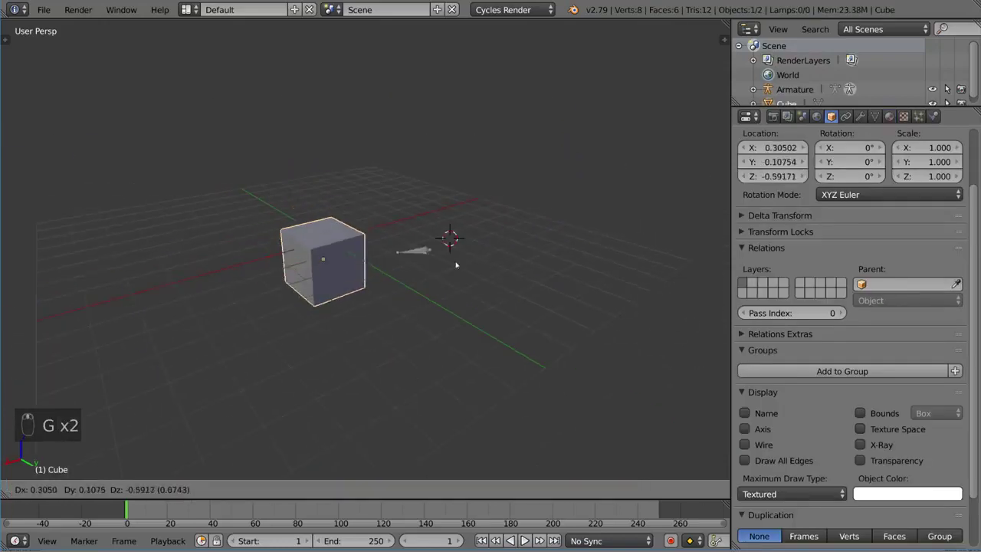
pyautogui.rightClick(263, 168)
pyautogui.moveTo(262, 168); pyautogui.dragTo(521, 109, button='middle')
pyautogui.press('g')
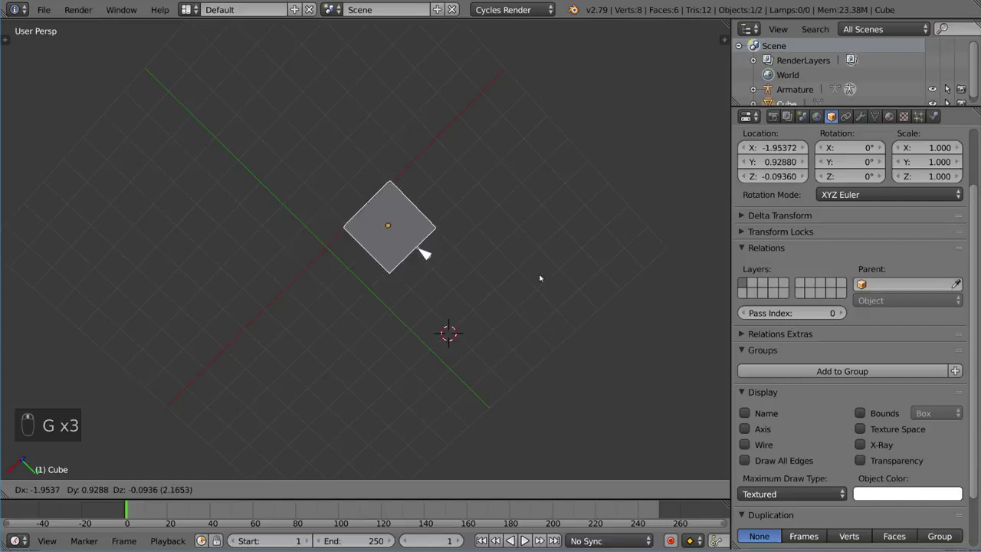
pyautogui.rightClick(422, 252)
pyautogui.moveTo(423, 252); pyautogui.dragTo(492, 215, button='middle')
# Step: Move the cube, then add a Locked Track constraint with the Cube as target
pyautogui.press('g')
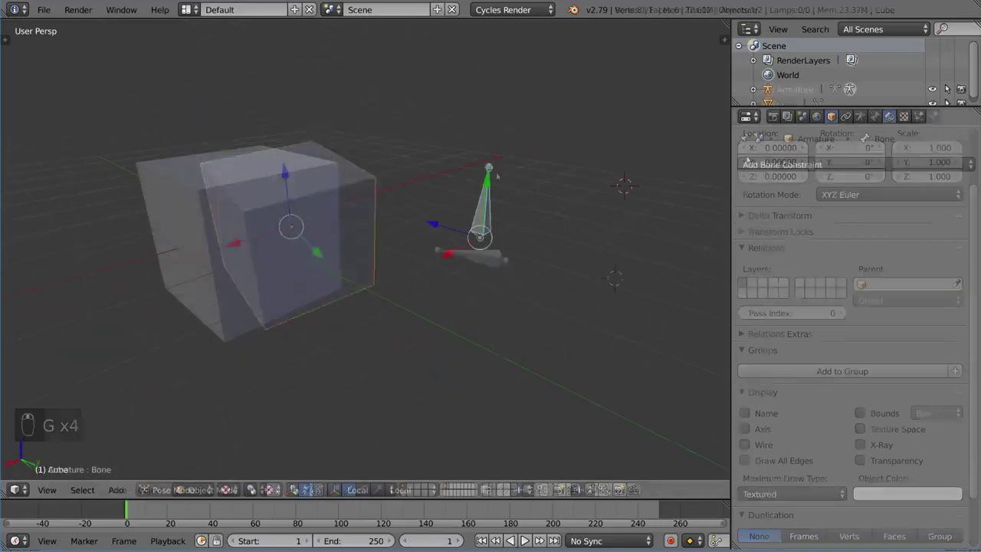
pyautogui.click(856, 162)
pyautogui.click(833, 243)
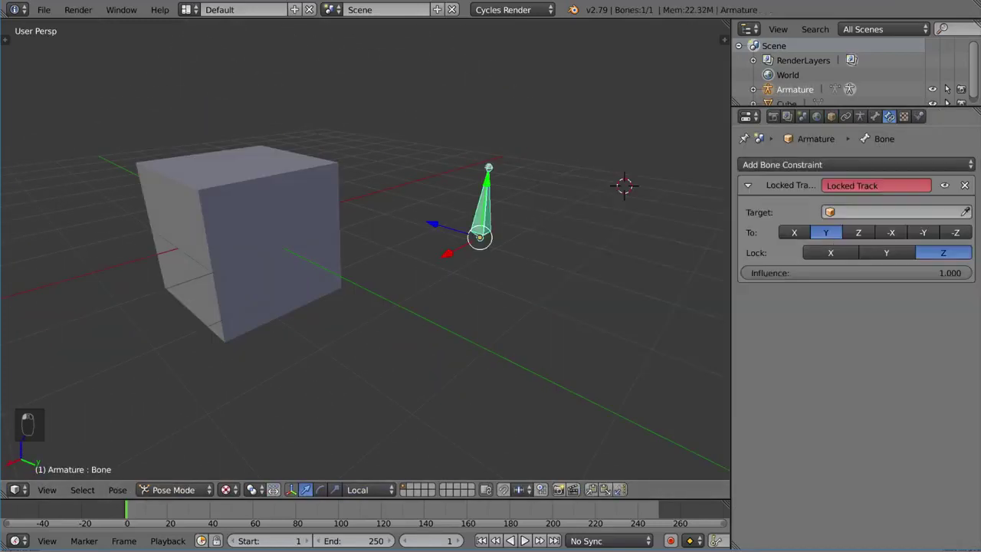
pyautogui.click(310, 192)
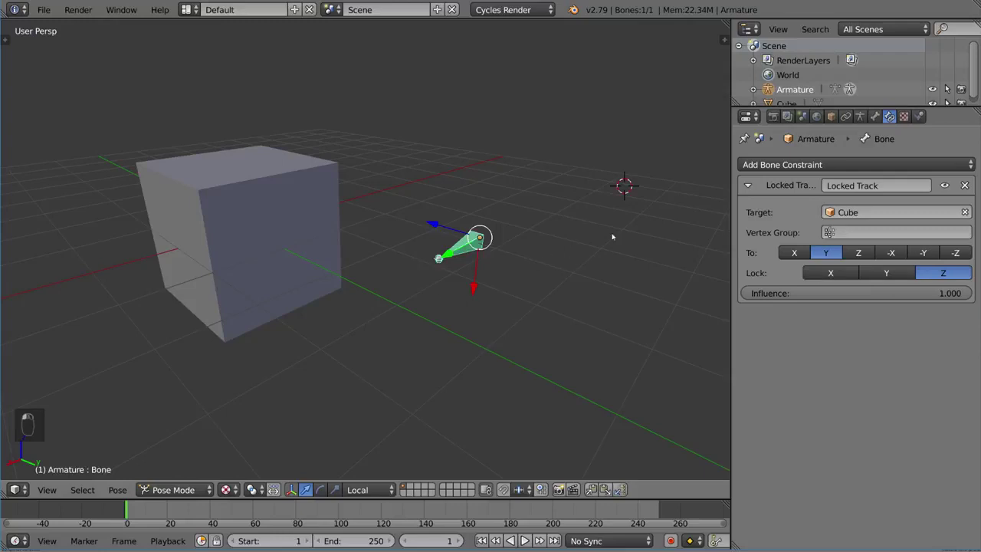
# Step: Grab the cube and cancel a few times to test the Locked Track tracking
pyautogui.press('g')
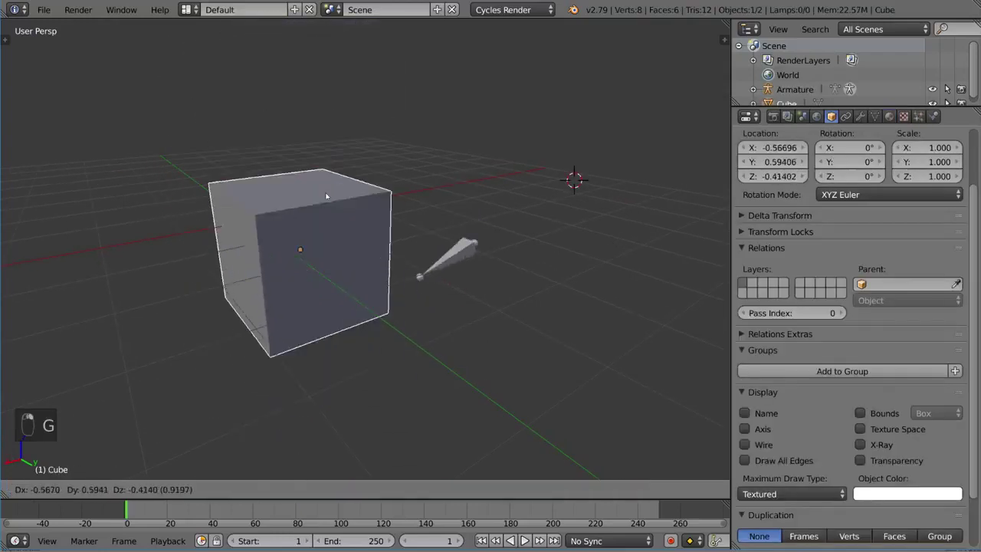
pyautogui.rightClick(322, 314)
pyautogui.moveTo(339, 292); pyautogui.dragTo(324, 286, button='middle')
pyautogui.press('g')
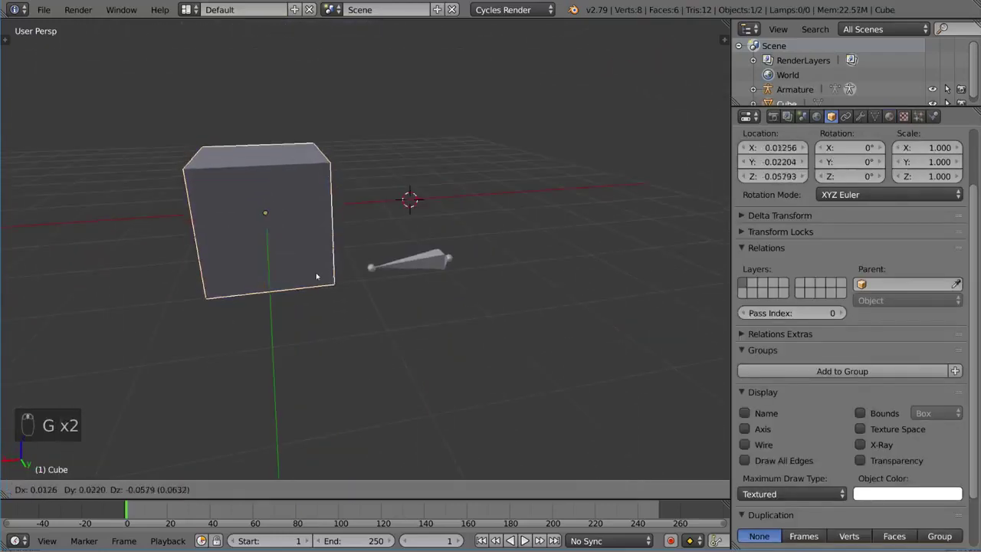
pyautogui.rightClick(420, 274)
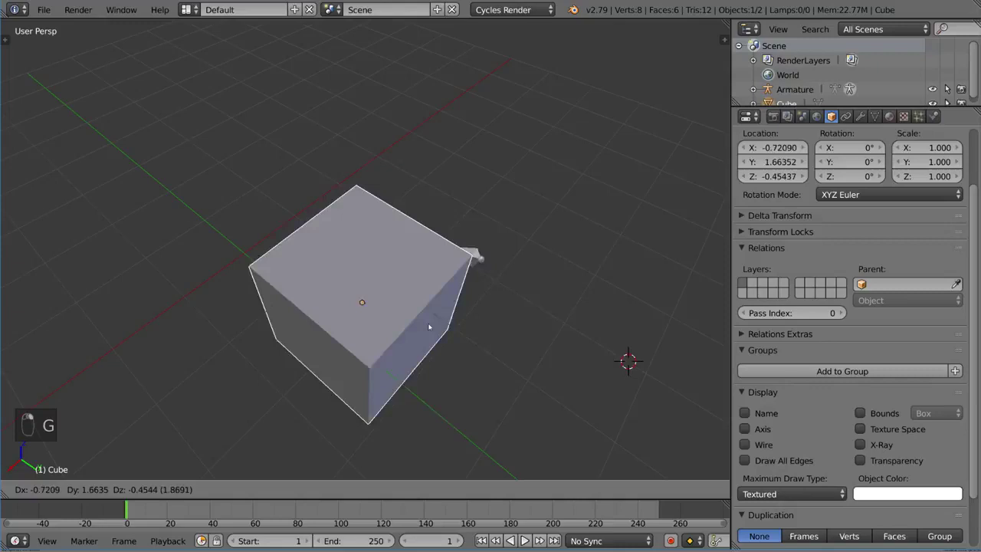
pyautogui.rightClick(530, 225)
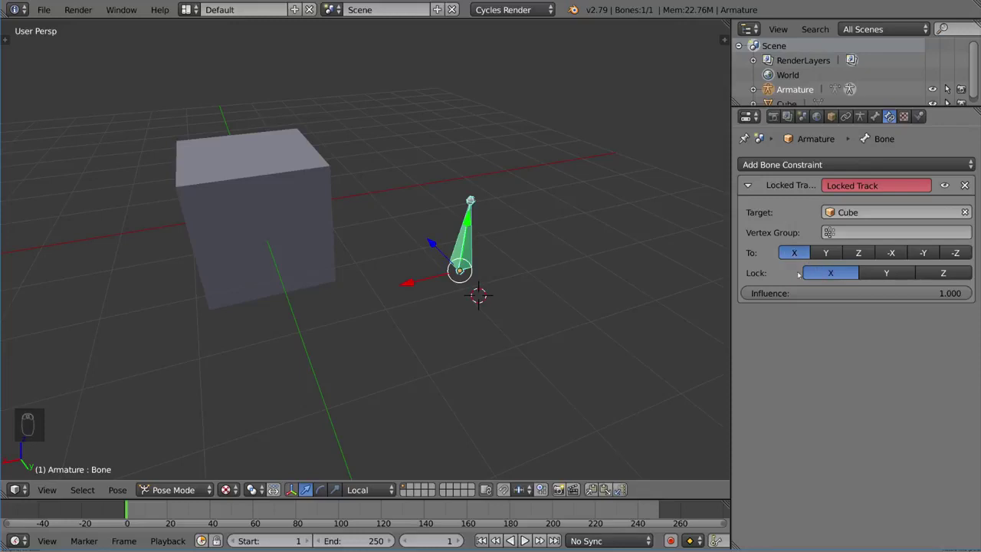
# Step: Try the Locked Track lock axis at Y, then set it to Z
pyautogui.click(888, 274)
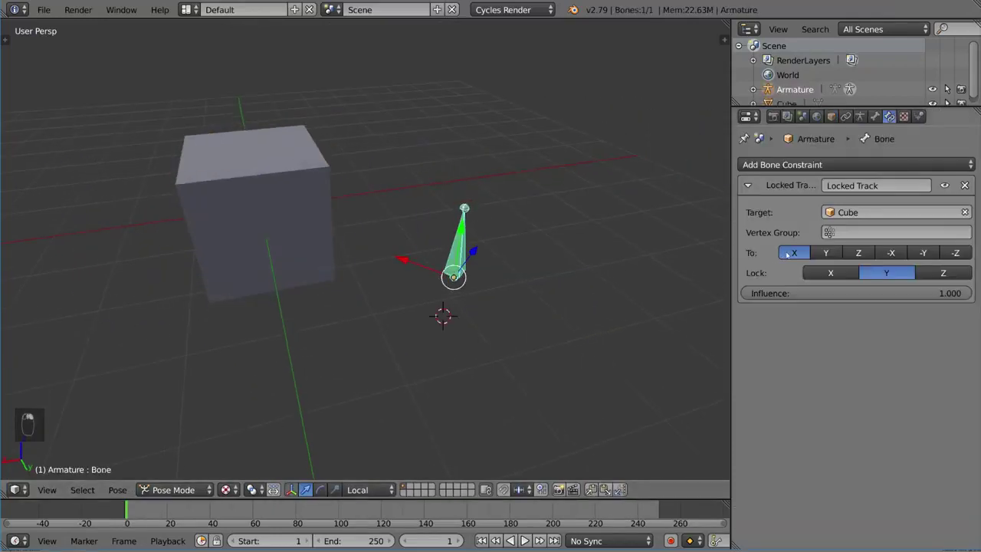
pyautogui.moveTo(434, 271); pyautogui.dragTo(422, 304, button='middle')
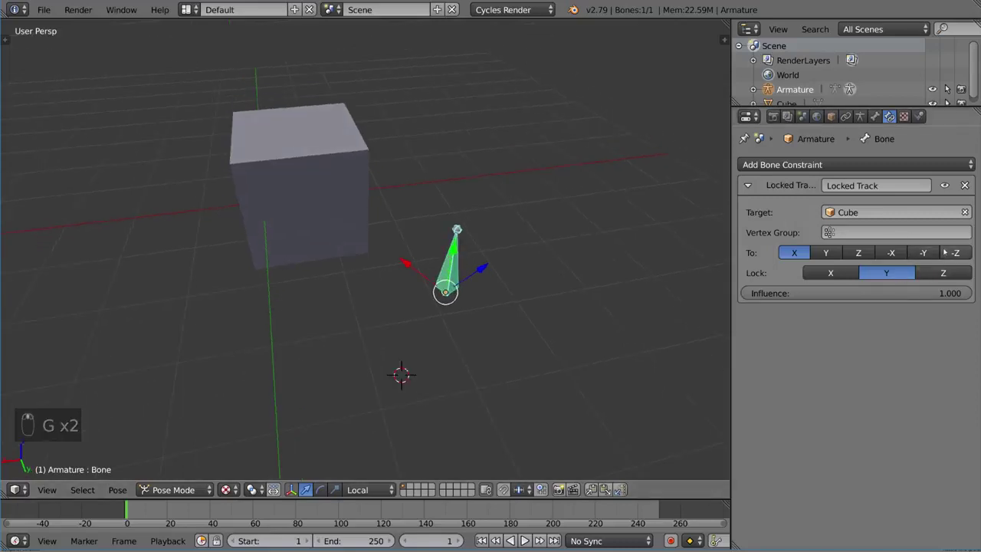
pyautogui.click(943, 273)
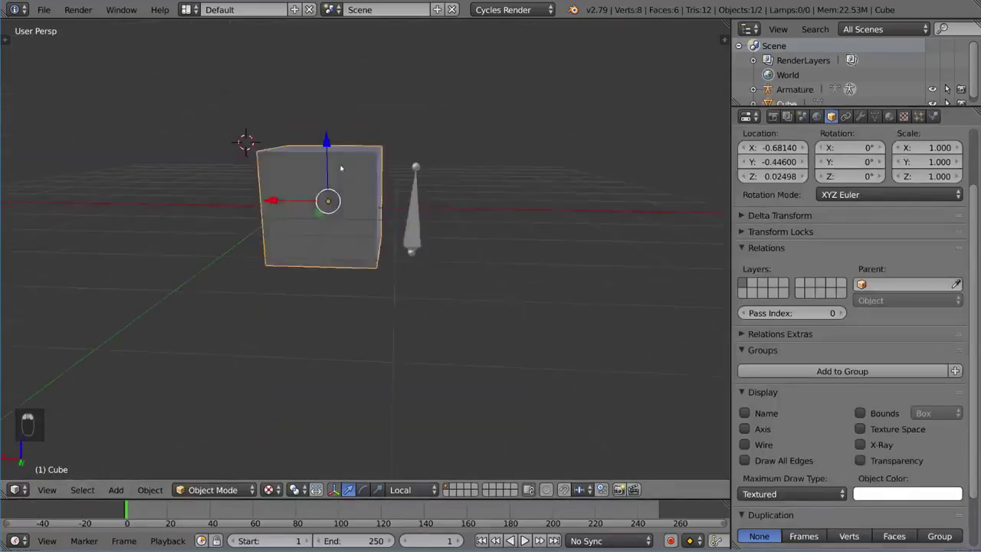
# Step: Grab the cube several times to compare the bone's behaviour with Z locked
pyautogui.press('g')
pyautogui.press('g')
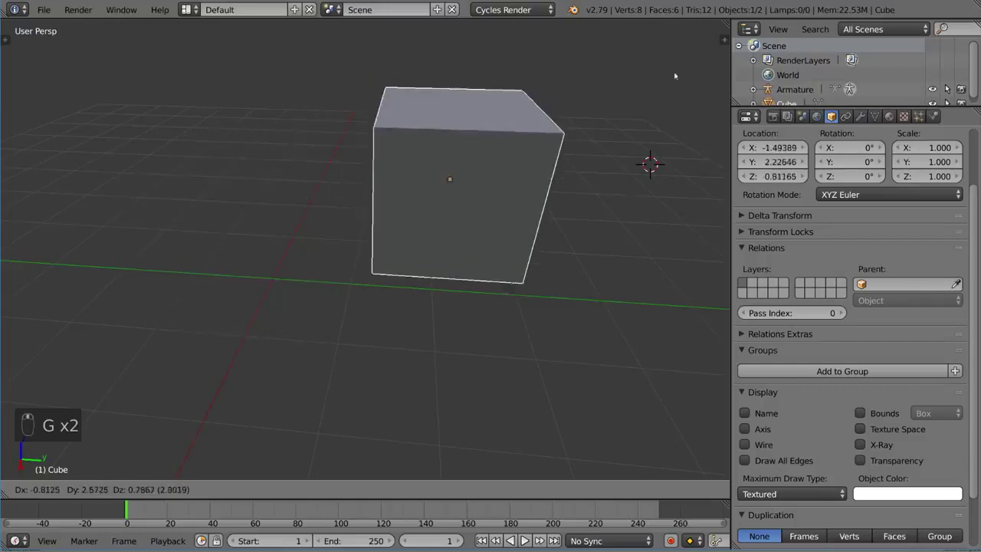
pyautogui.press('g')
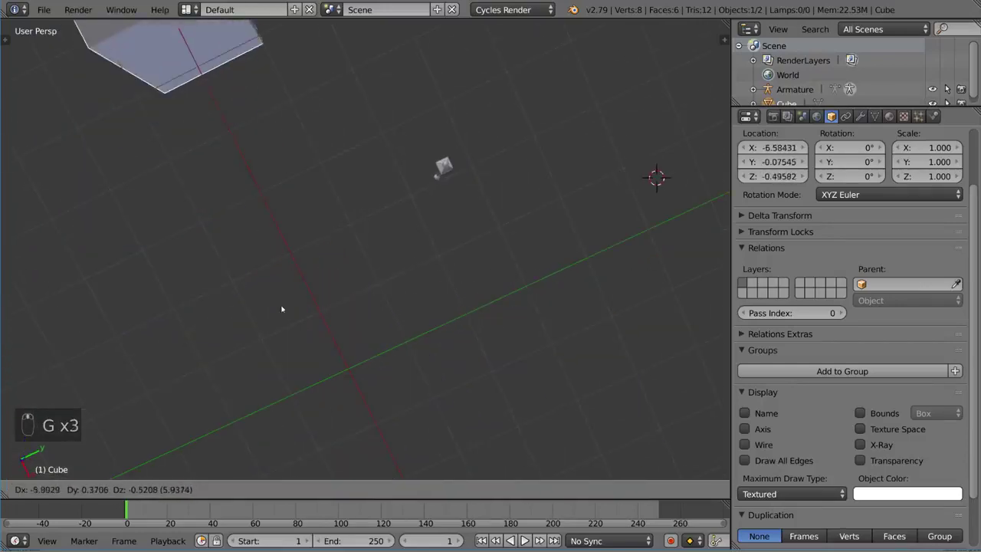
pyautogui.press('g')
pyautogui.rightClick(521, 219)
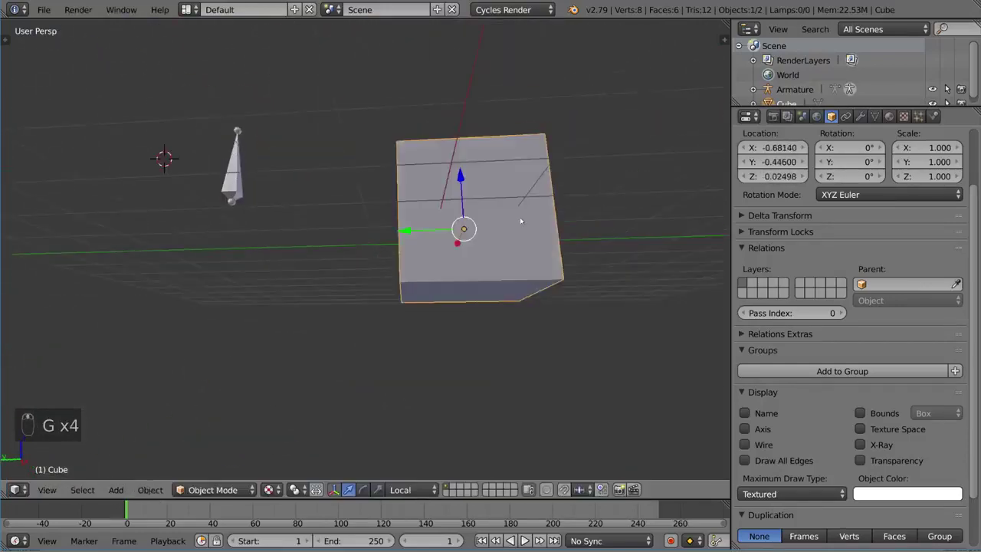
pyautogui.press('g')
pyautogui.rightClick(528, 217)
pyautogui.moveTo(529, 217); pyautogui.dragTo(930, 175, button='middle')
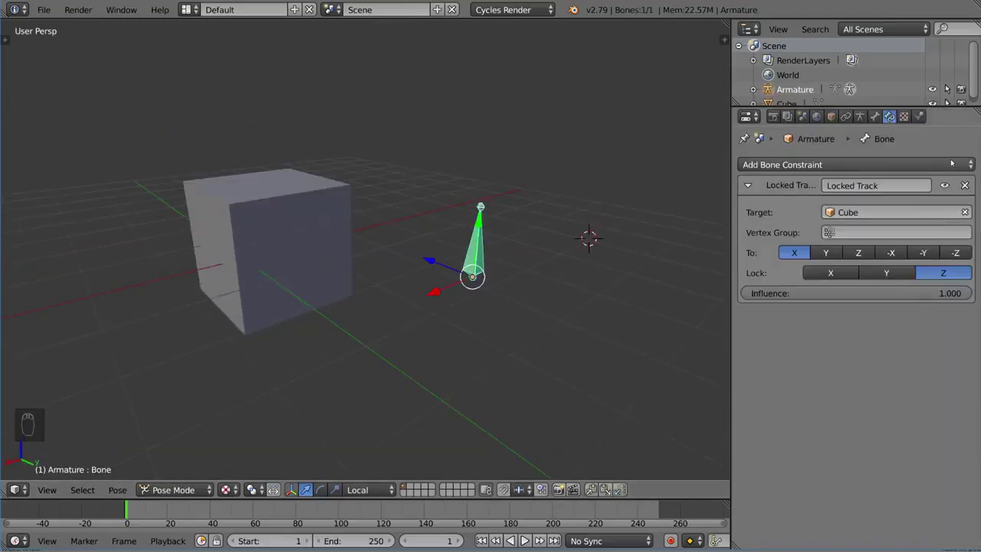
# Step: Delete Locked Track, add Clamp To with an attempted Cube target, and open the Shift+A menu
pyautogui.click(964, 185)
pyautogui.click(950, 164)
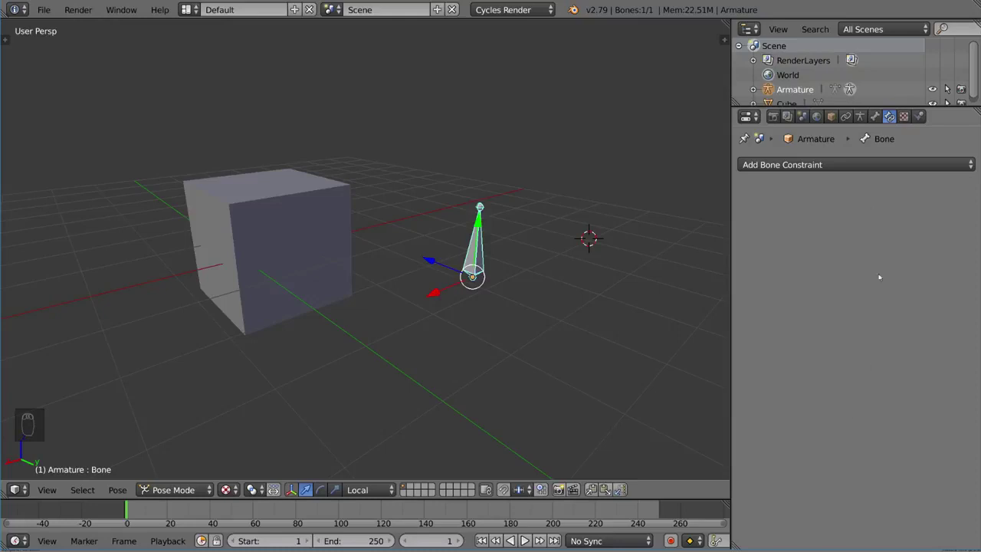
pyautogui.click(863, 166)
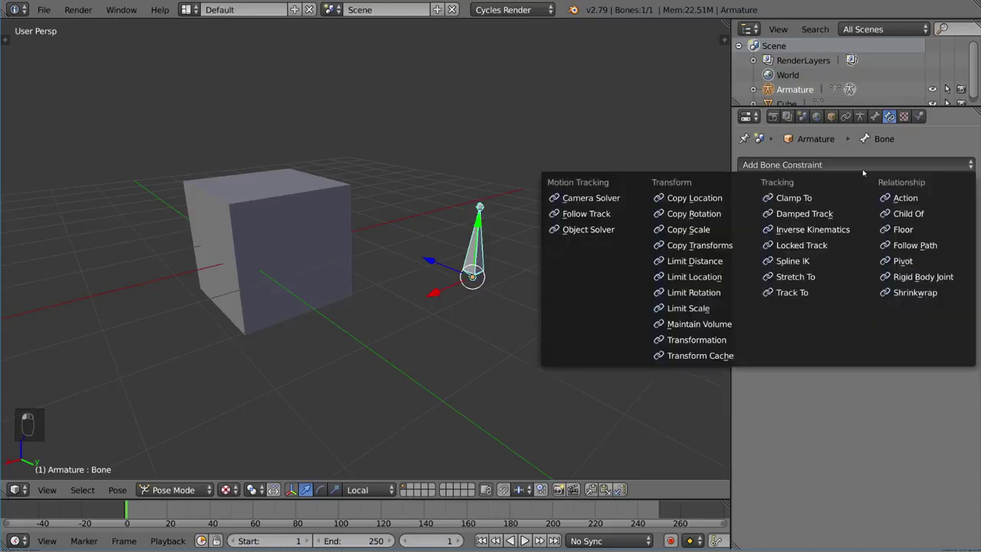
pyautogui.click(826, 200)
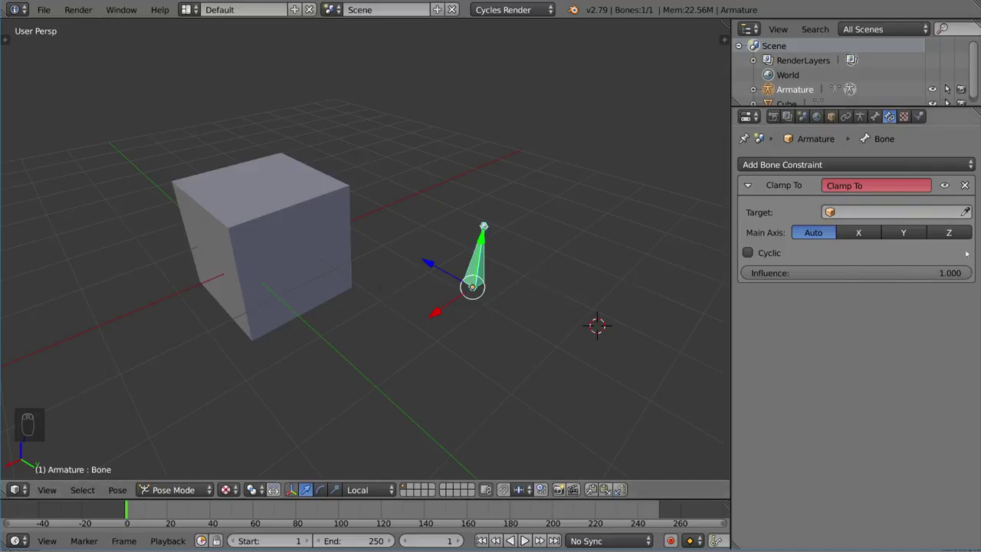
pyautogui.click(311, 223)
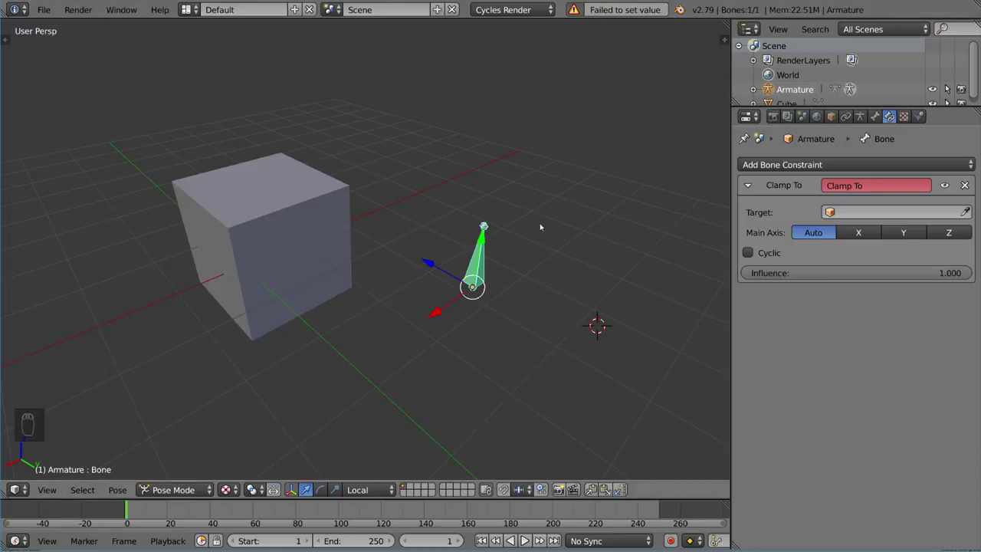
pyautogui.hotkey('shift', 'a')
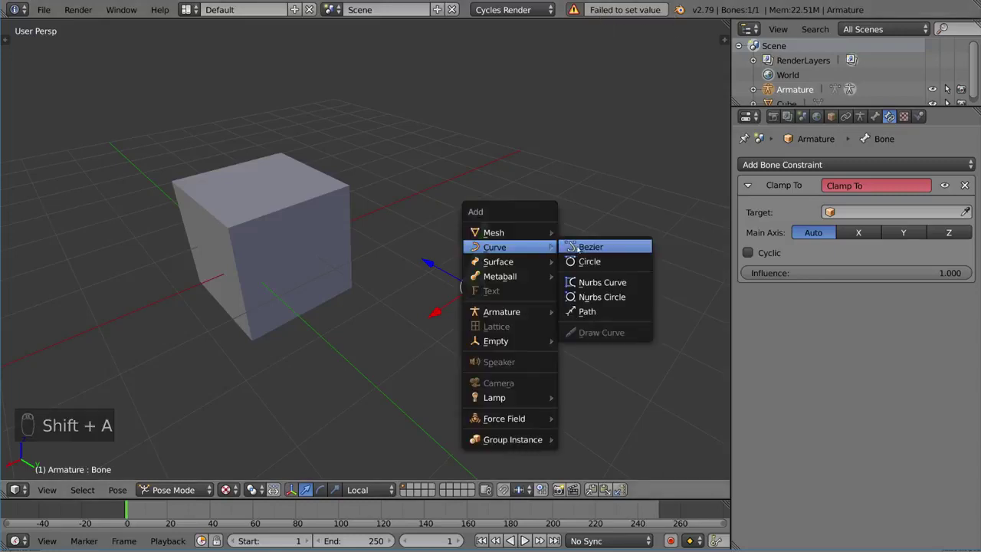
# Step: Add a Bezier curve and set it as the bone's Clamp To target
pyautogui.click(580, 250)
pyautogui.rightClick(480, 272)
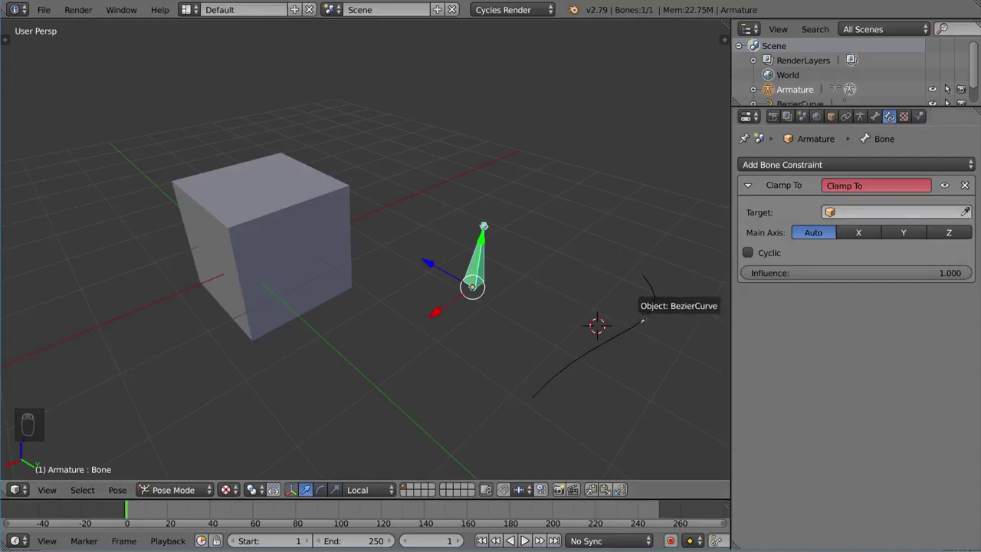
pyautogui.click(642, 318)
# Step: Grab the bone several times to watch it slide along the curve
pyautogui.moveTo(657, 298)
pyautogui.mouseDown(button='middle')
pyautogui.moveTo(597, 325)
pyautogui.moveTo(459, 311)
pyautogui.mouseUp(button='middle')
pyautogui.press('g')
pyautogui.rightClick(624, 320)
pyautogui.press('g')
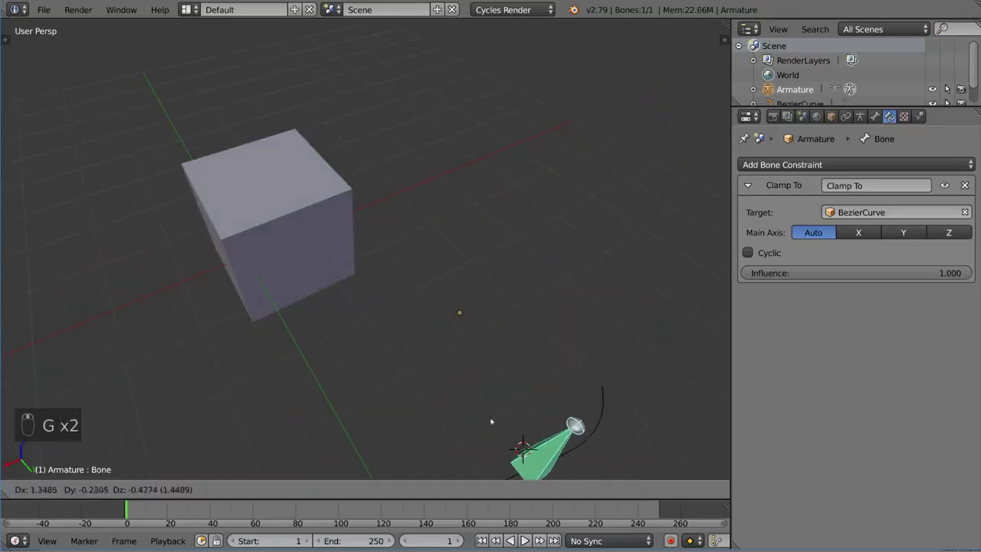
pyautogui.rightClick(491, 420)
pyautogui.moveTo(491, 421); pyautogui.dragTo(491, 367, button='middle')
pyautogui.press('g')
pyautogui.rightClick(460, 345)
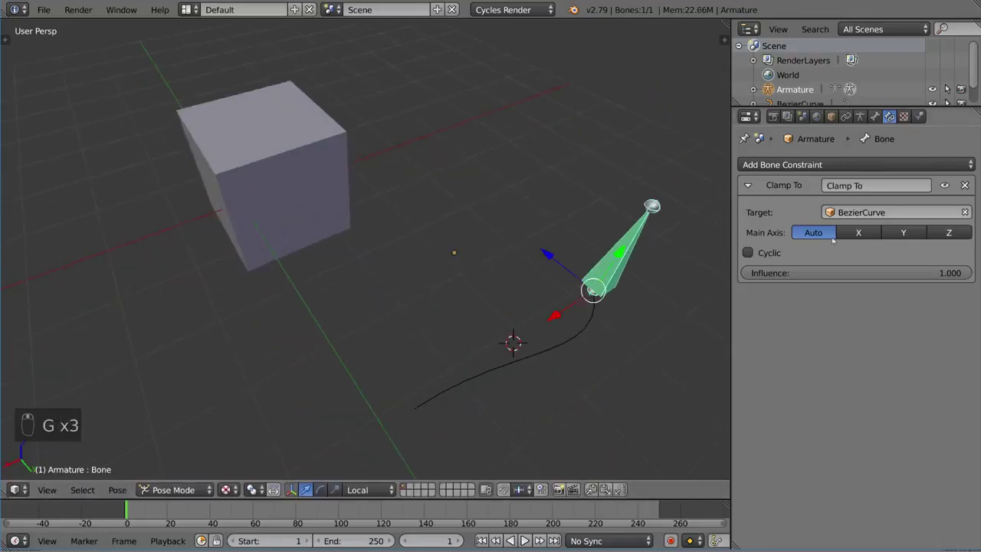
# Step: Set the Clamp To main axis to X, test it, then return it to Auto
pyautogui.click(857, 233)
pyautogui.moveTo(567, 360)
pyautogui.mouseDown(button='middle')
pyautogui.moveTo(550, 304)
pyautogui.moveTo(522, 314)
pyautogui.mouseUp(button='middle')
pyautogui.press('g')
pyautogui.rightClick(280, 374)
pyautogui.click(813, 233)
# Step: Slide the bone to a new spot along the curve and reopen the constraint list
pyautogui.moveTo(548, 335); pyautogui.dragTo(530, 311, button='middle')
pyautogui.press('g')
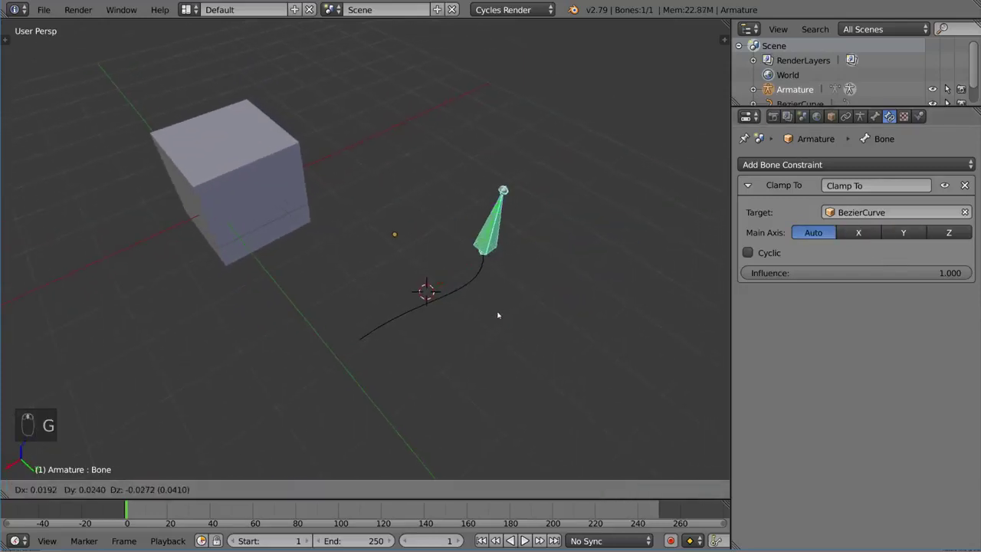
pyautogui.click(385, 347)
pyautogui.press('g')
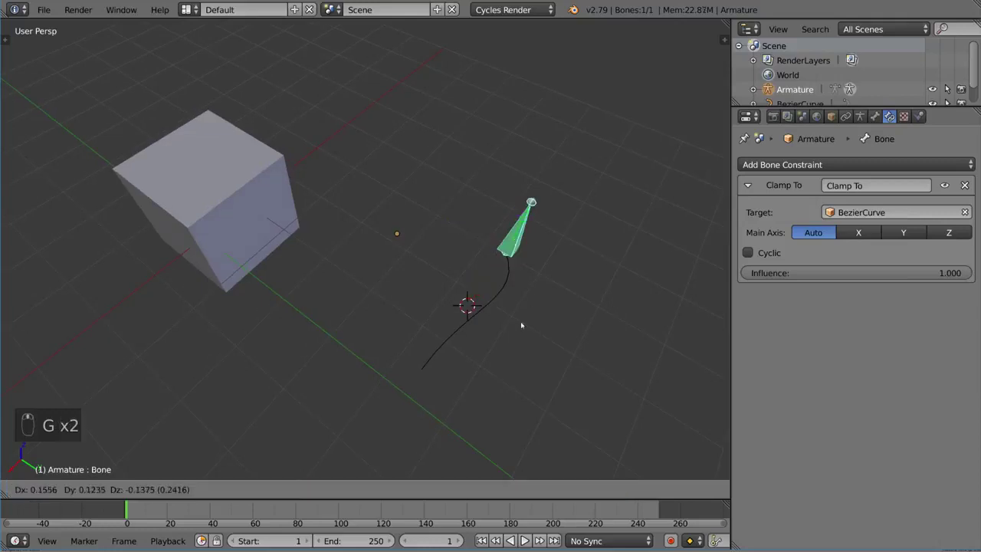
pyautogui.click(458, 304)
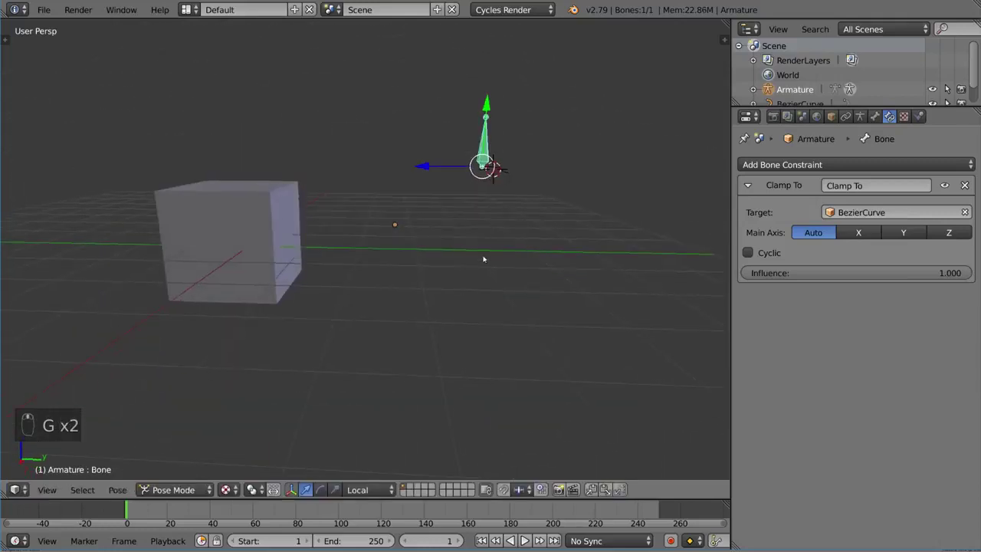
pyautogui.click(883, 165)
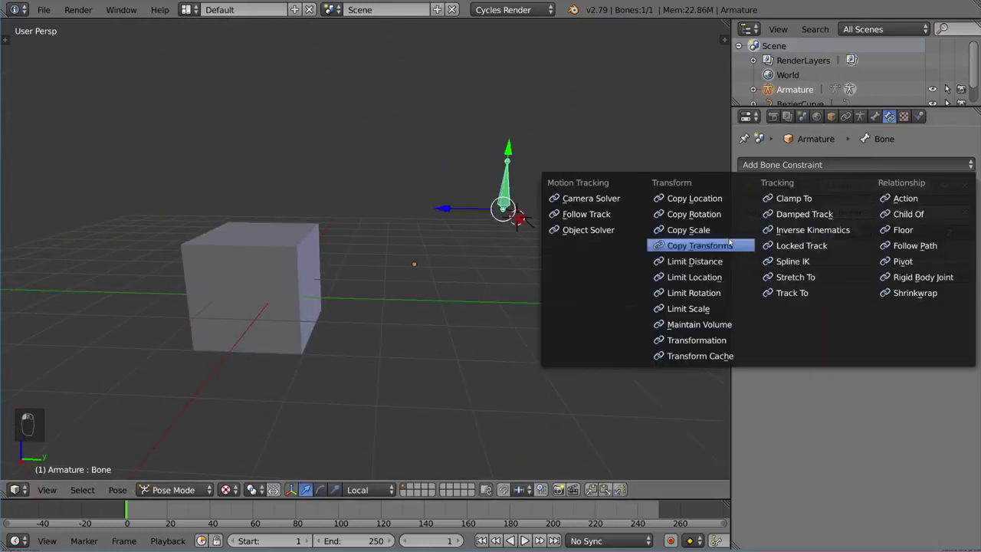
pyautogui.click(794, 197)
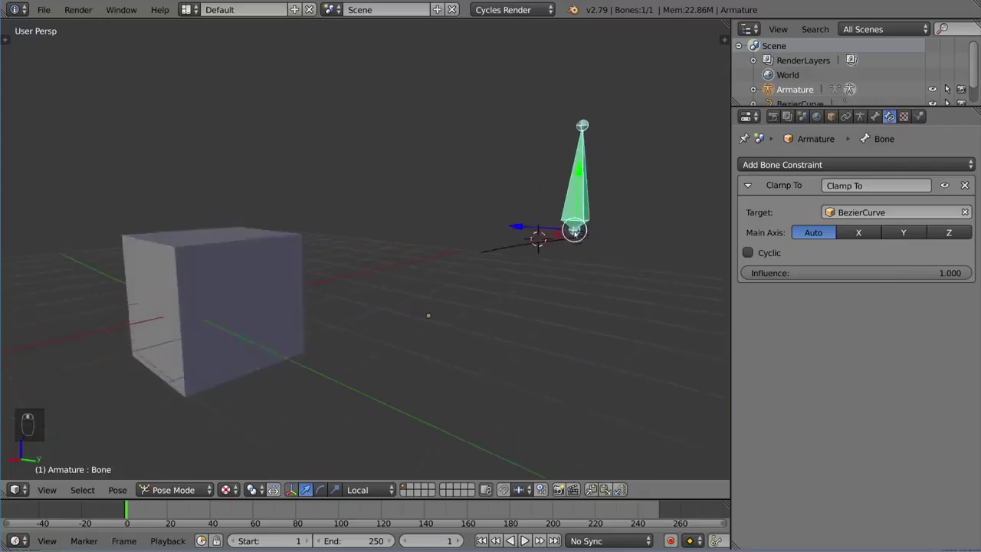